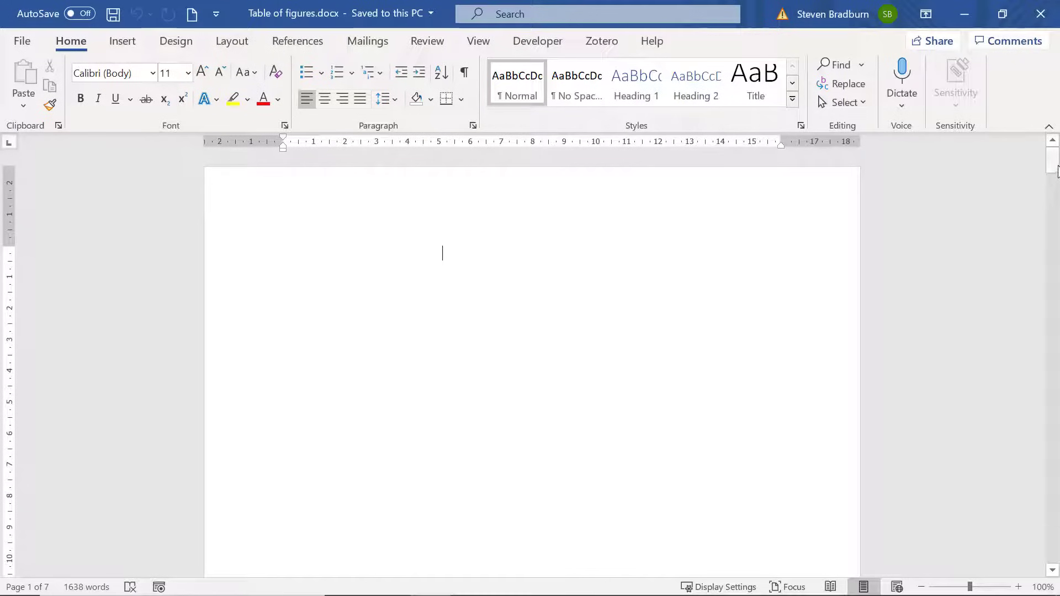
Scroll down from page 1 to the pages with the dog photos
drag(1058, 172, 1049, 315)
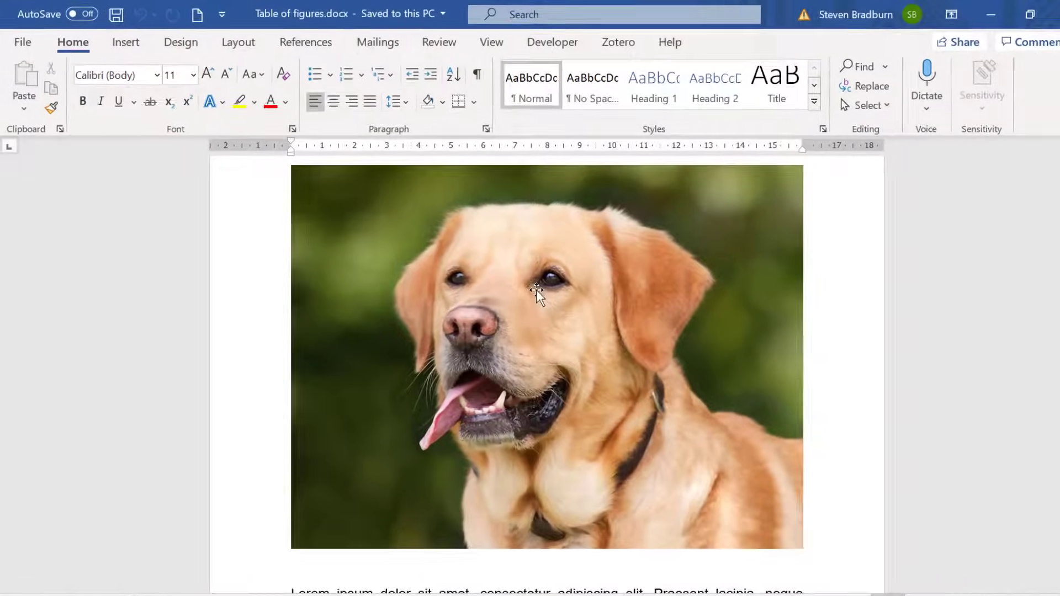
Select the golden dog photo and open its Insert Caption dialog
click(519, 284)
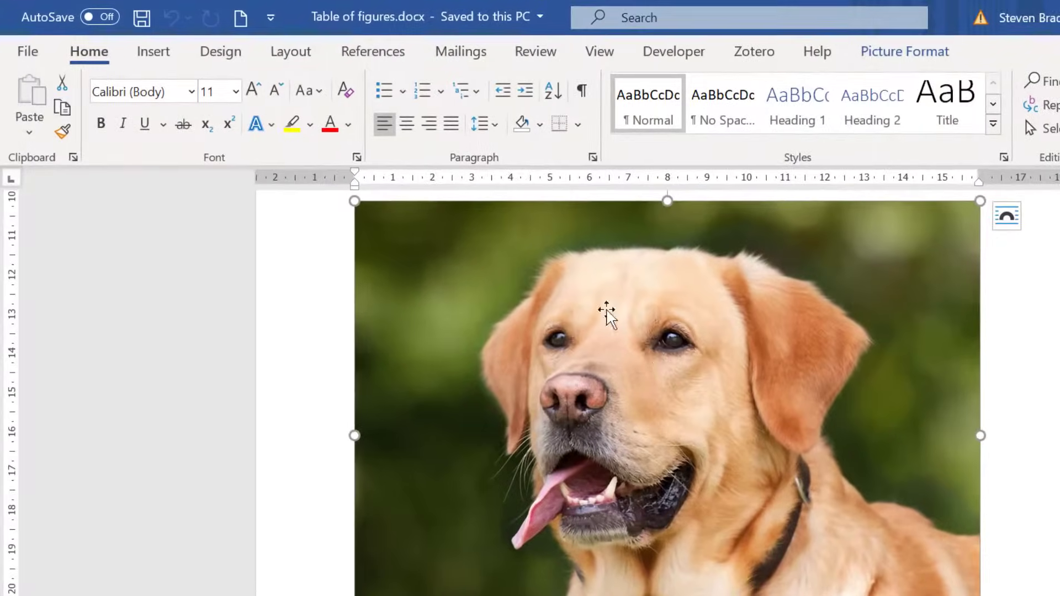
click(393, 60)
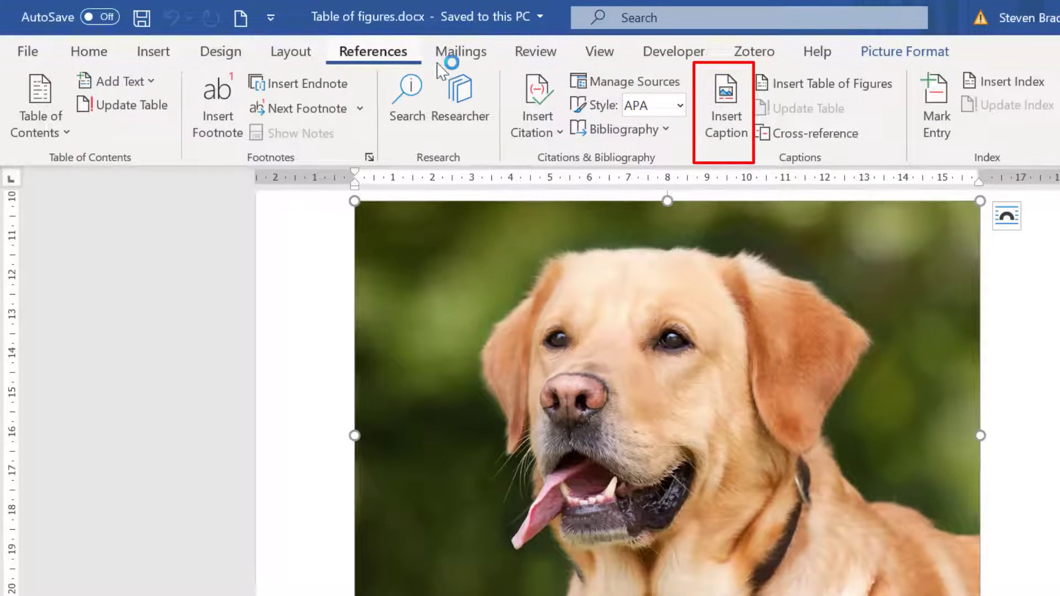
click(720, 123)
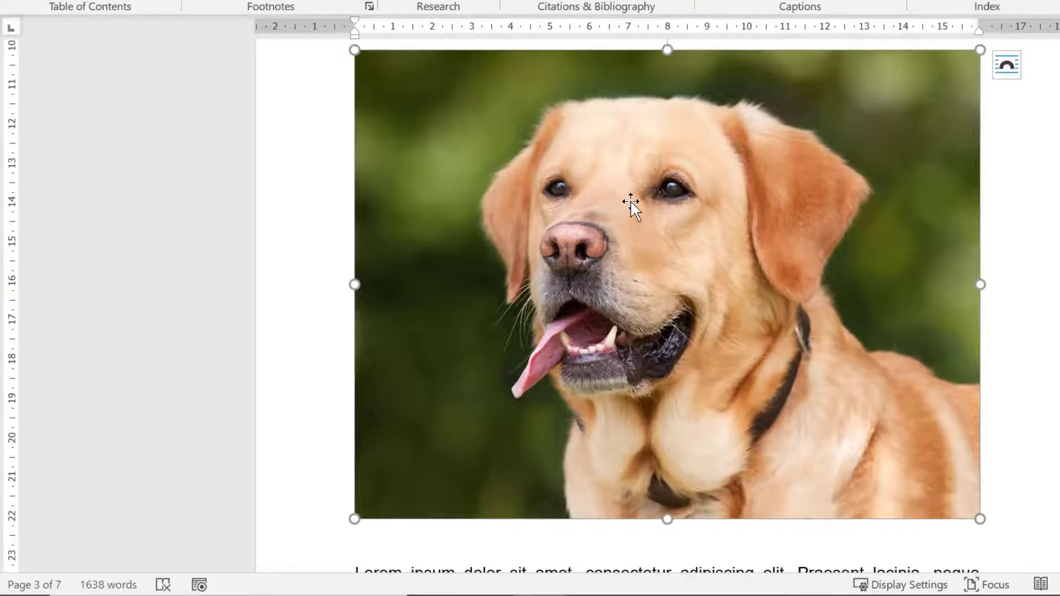
right_click(631, 218)
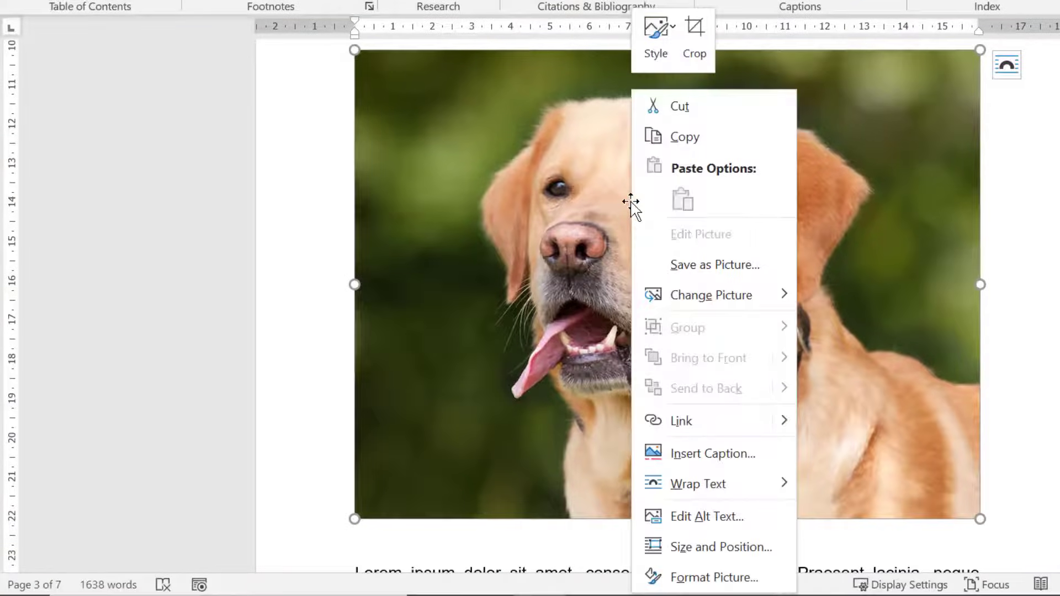
click(751, 467)
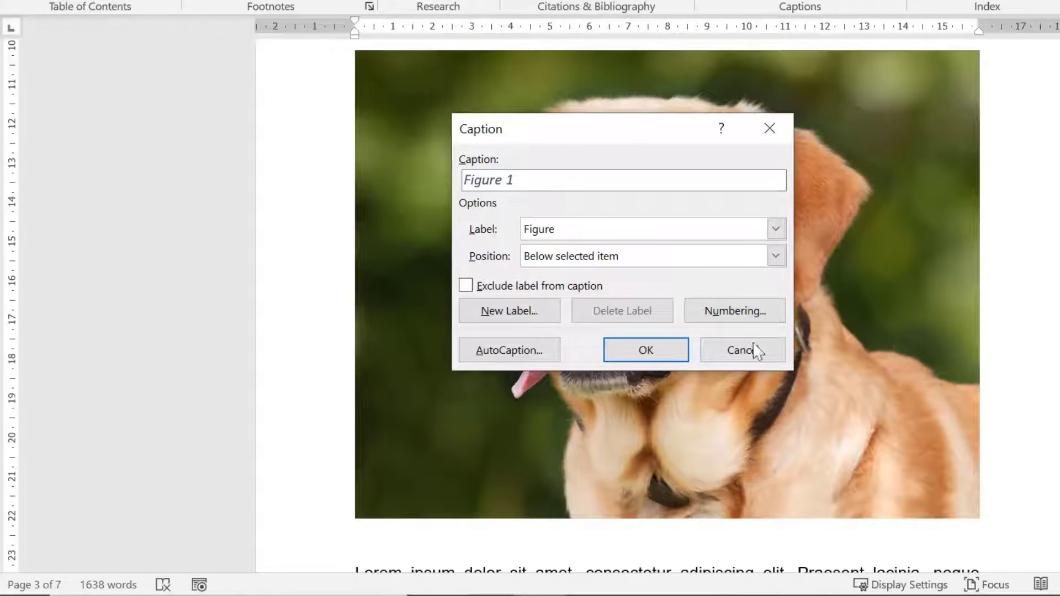
Keep the caption label as Figure, positioned below the selected item
click(776, 229)
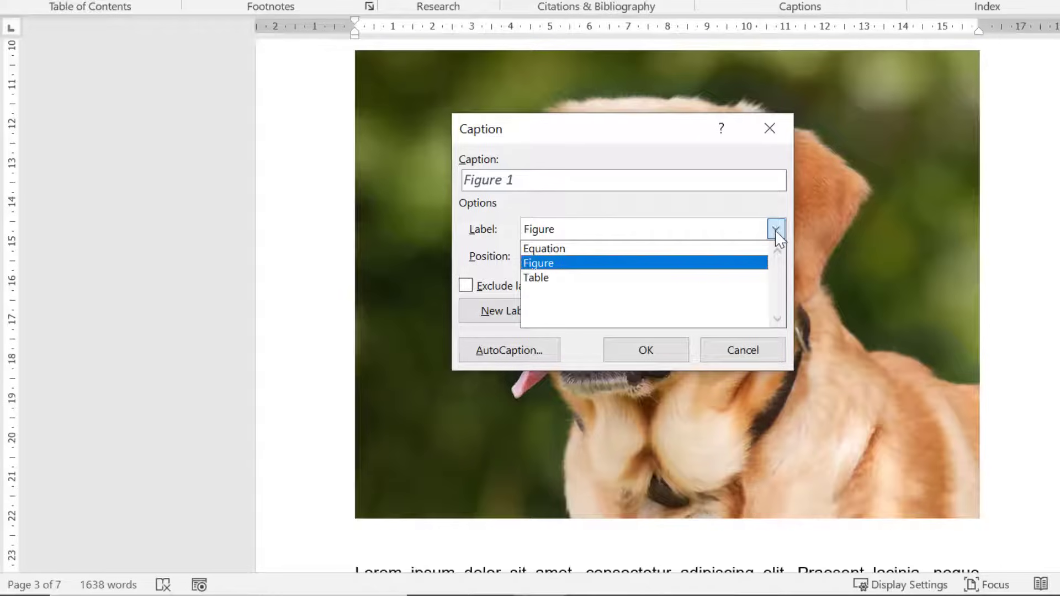
click(707, 259)
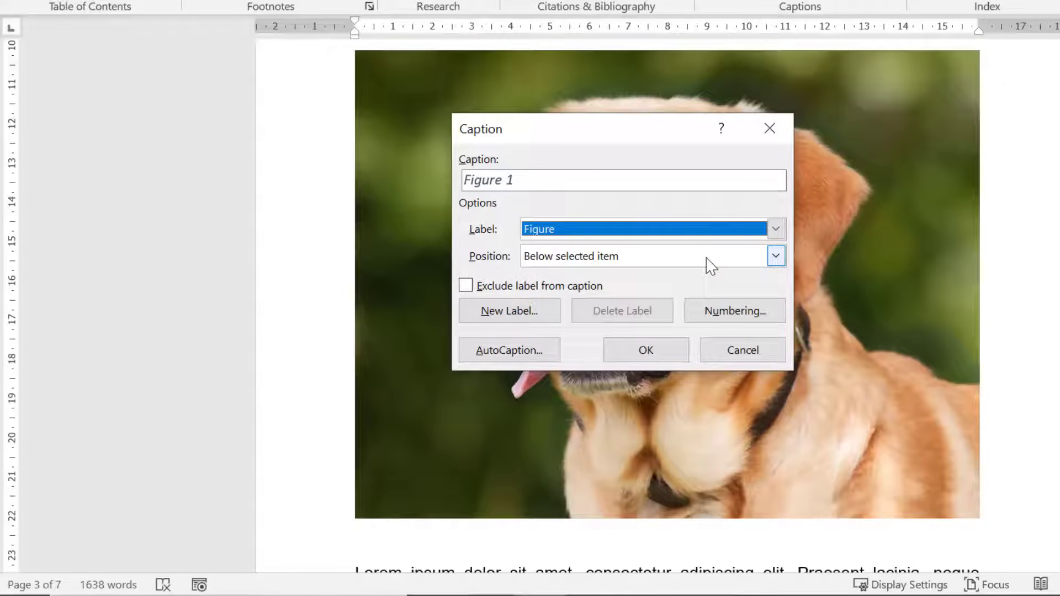
click(779, 259)
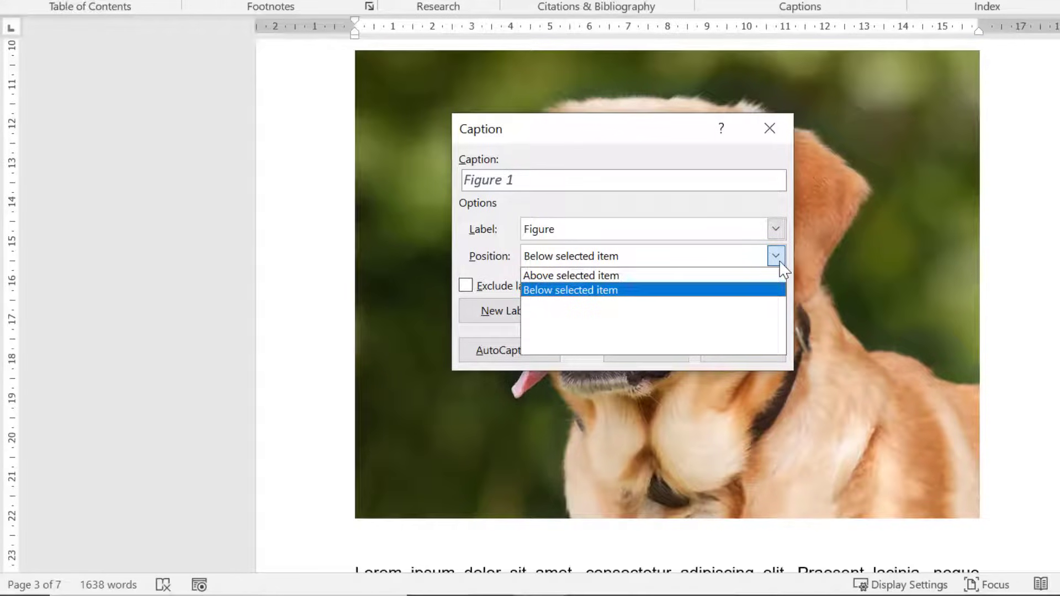
click(757, 291)
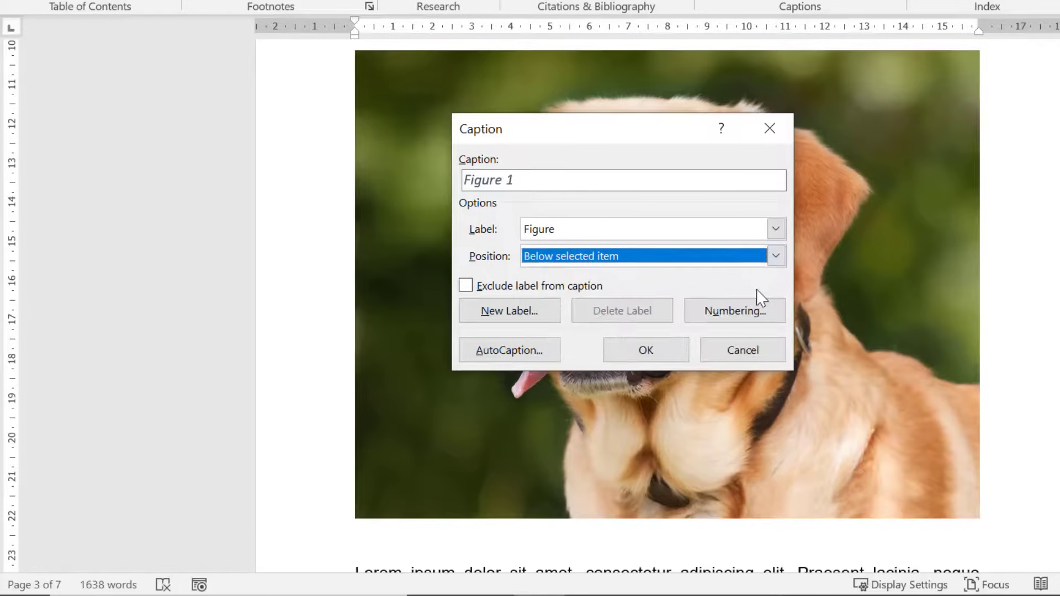
Add 'Dog with tongue out' after 'Figure 1', keeping the Figure label in the caption
click(641, 176)
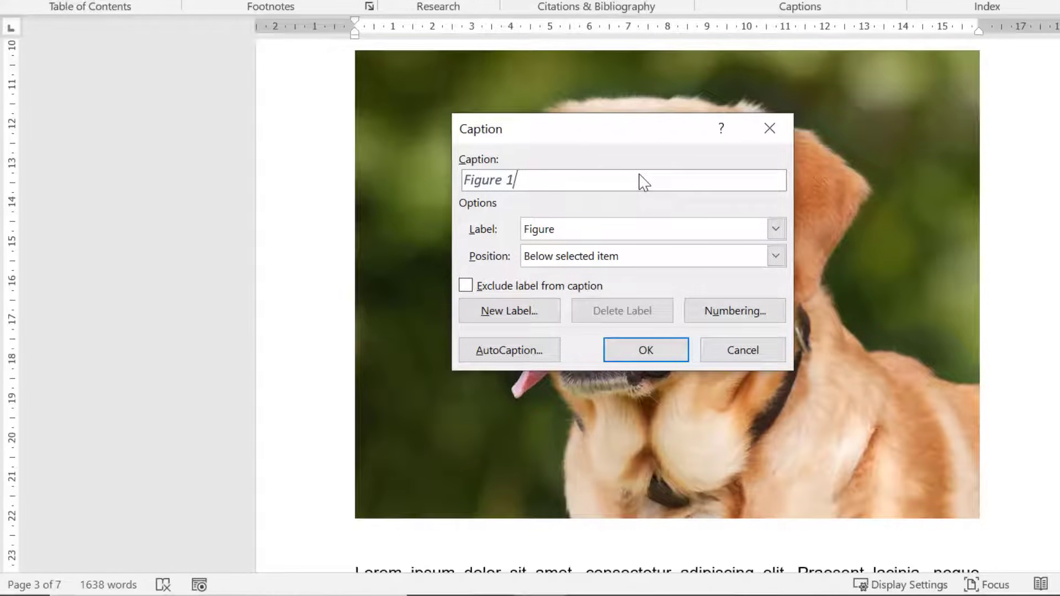
text(Dog with to)
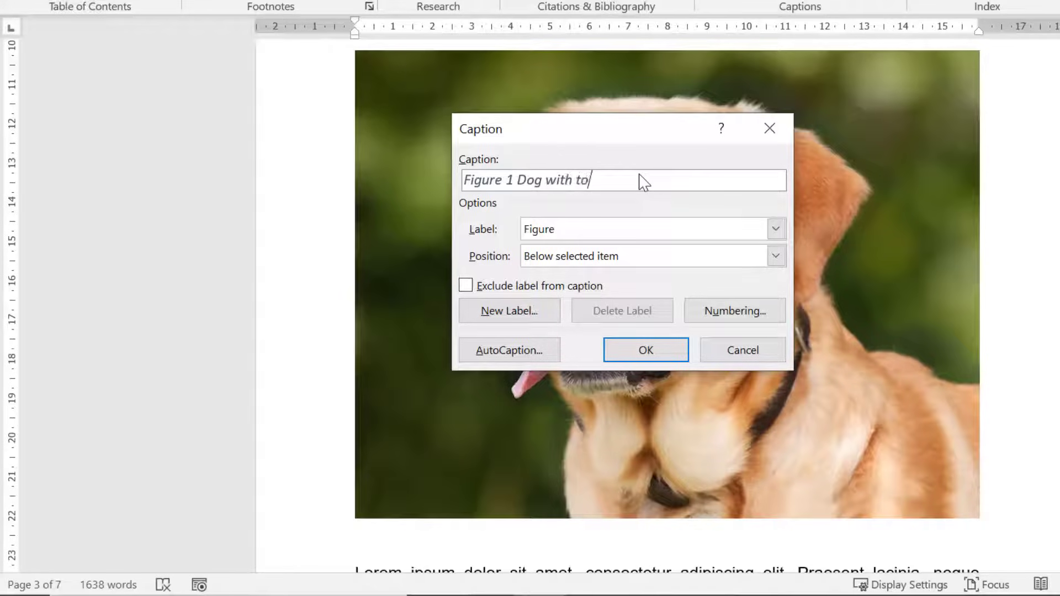
text(ngue out)
click(468, 287)
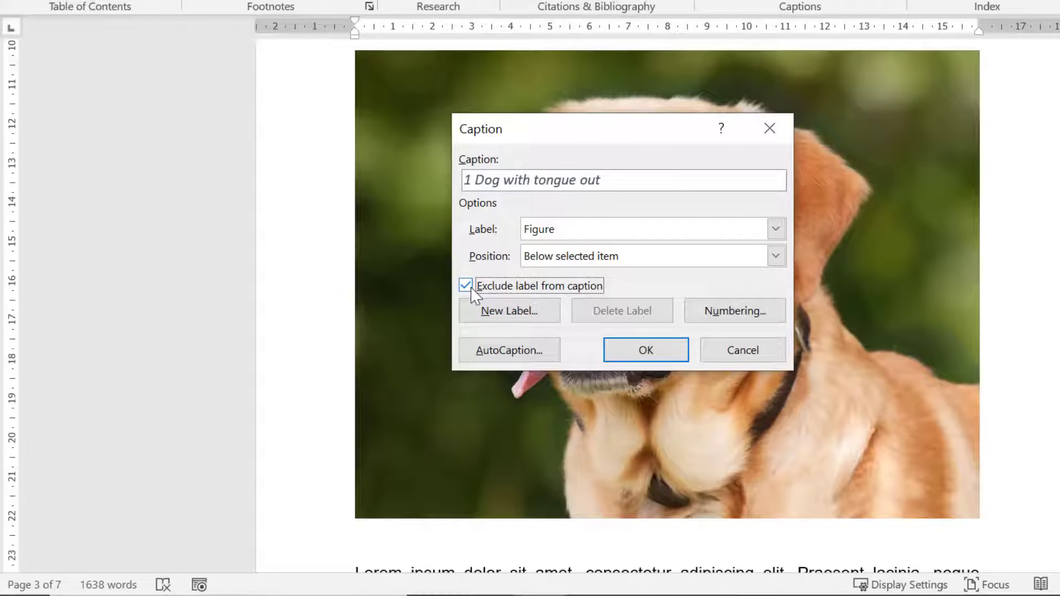
click(472, 289)
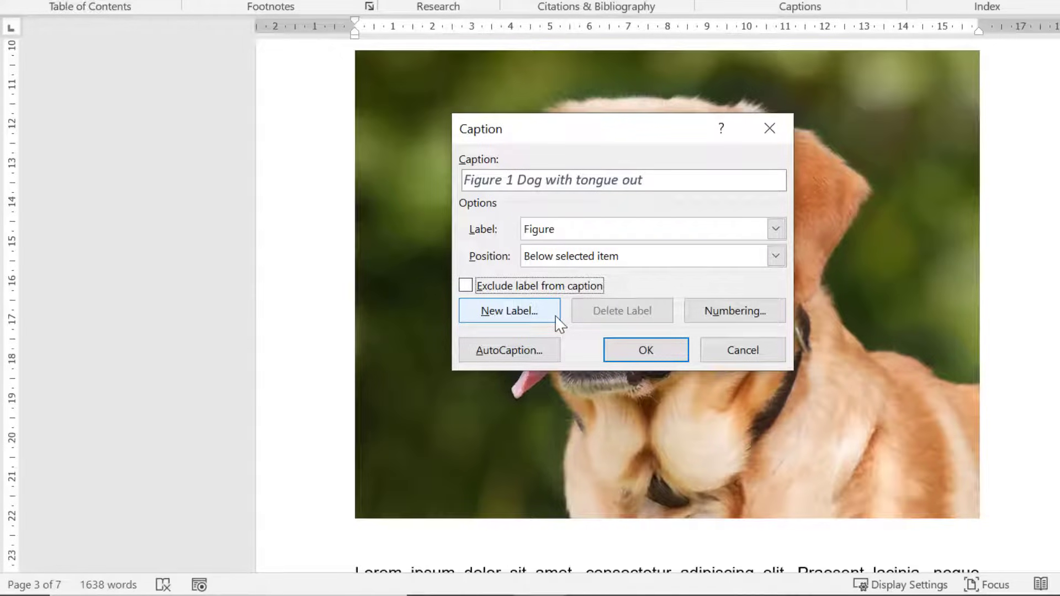
Use 1, 2, 3 caption numbering without chapter numbers and insert the caption
click(697, 320)
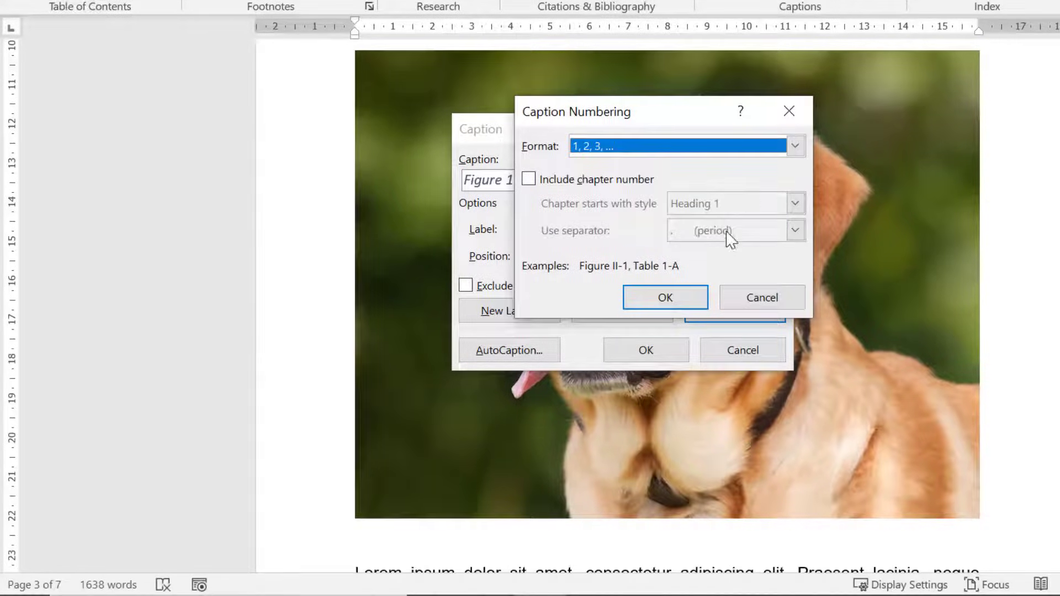
click(797, 147)
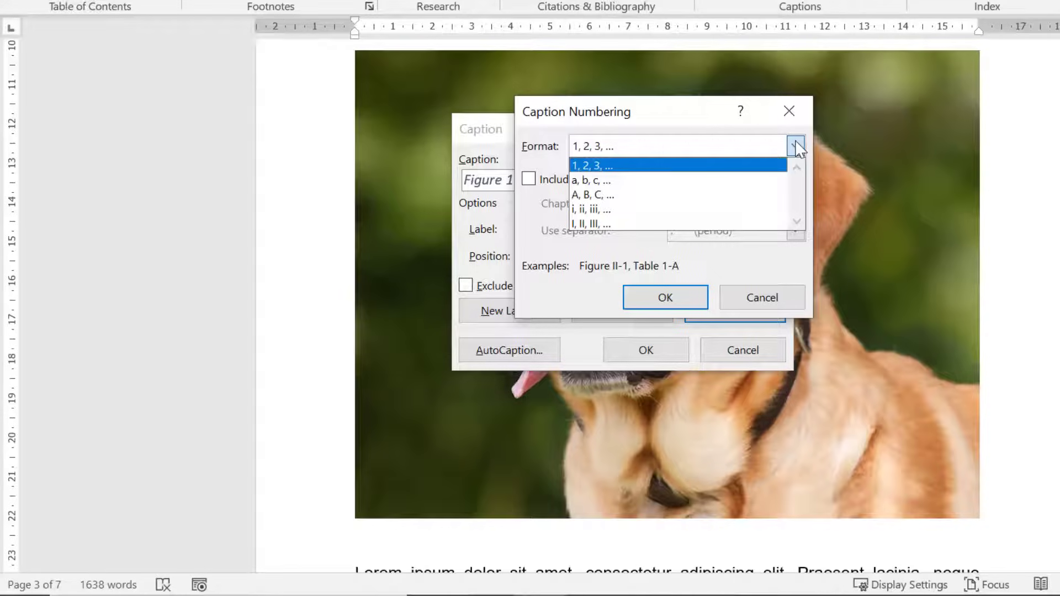
click(774, 165)
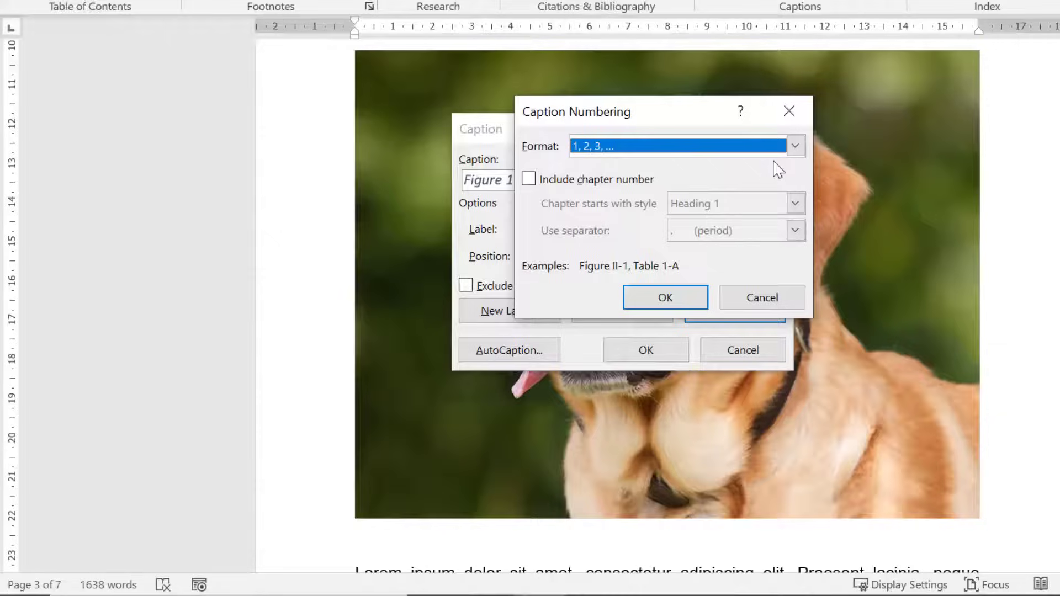
click(528, 180)
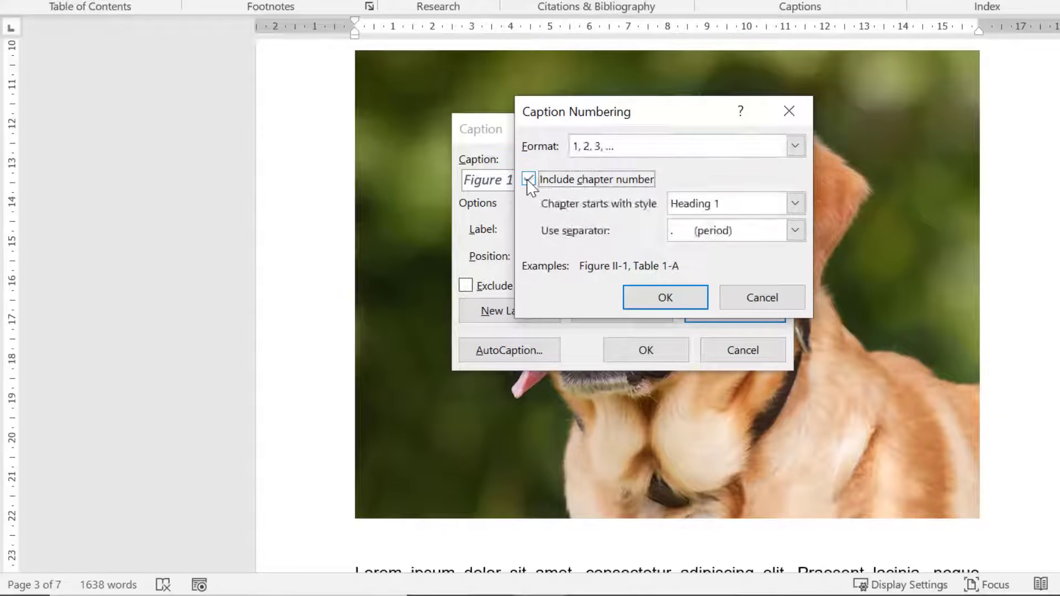
click(529, 180)
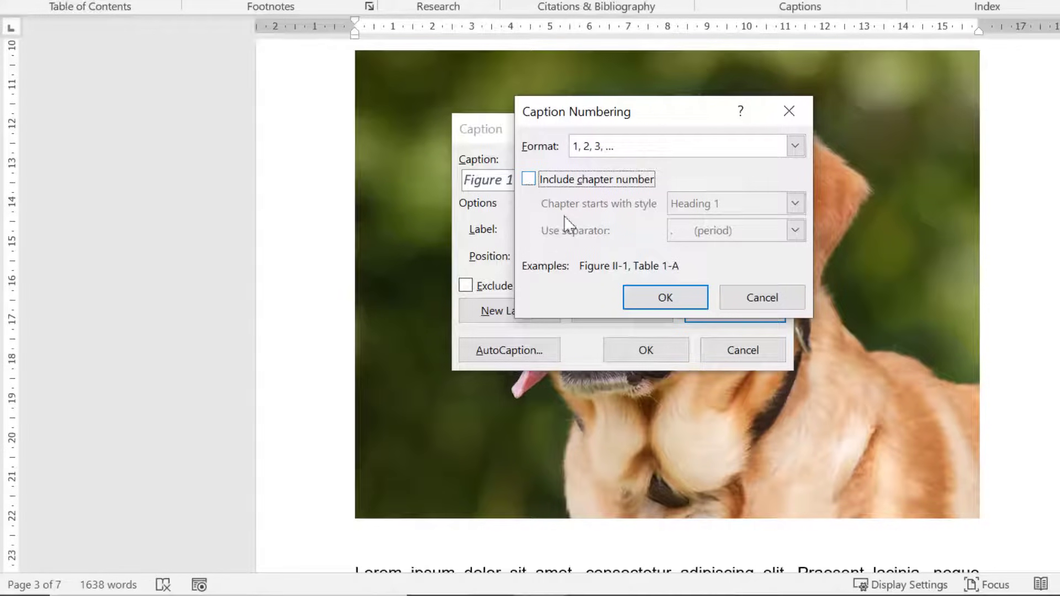
click(680, 300)
click(650, 353)
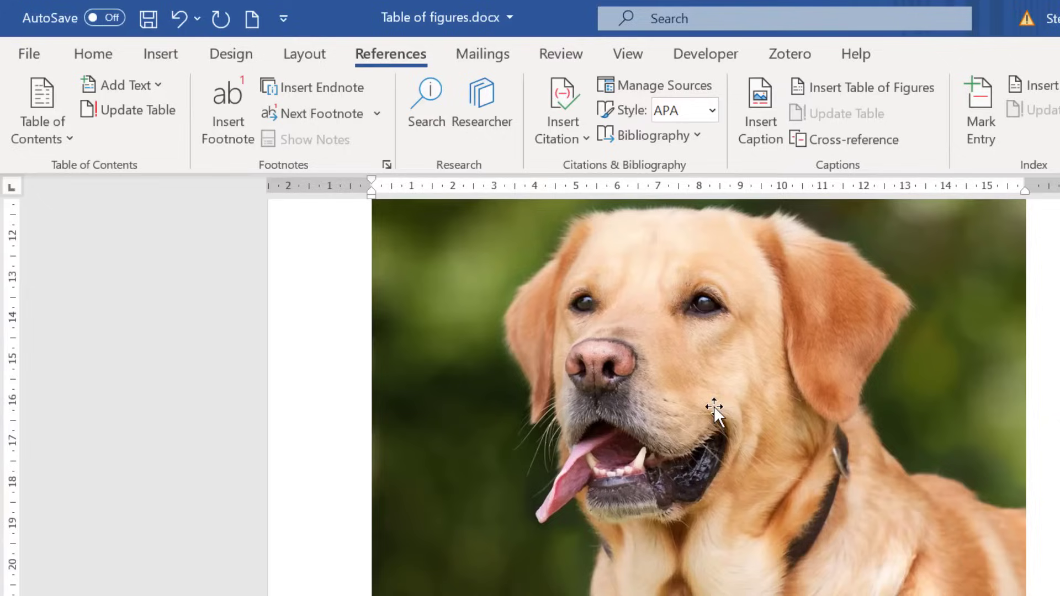
Modify the Caption style from the Home Styles gallery to use an 11 pt font size
click(103, 56)
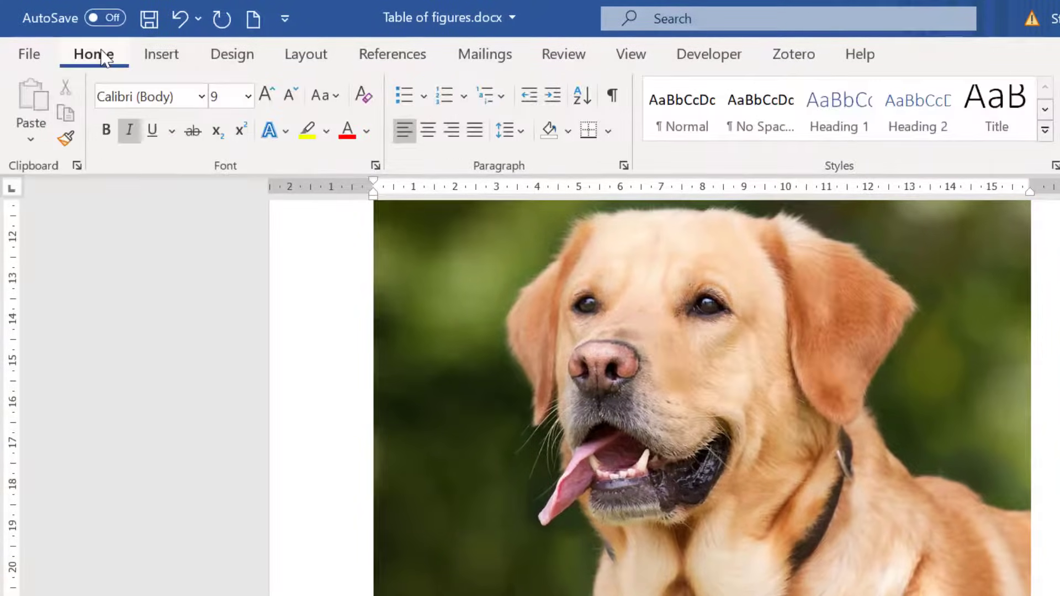
click(1044, 115)
click(1045, 110)
click(1045, 111)
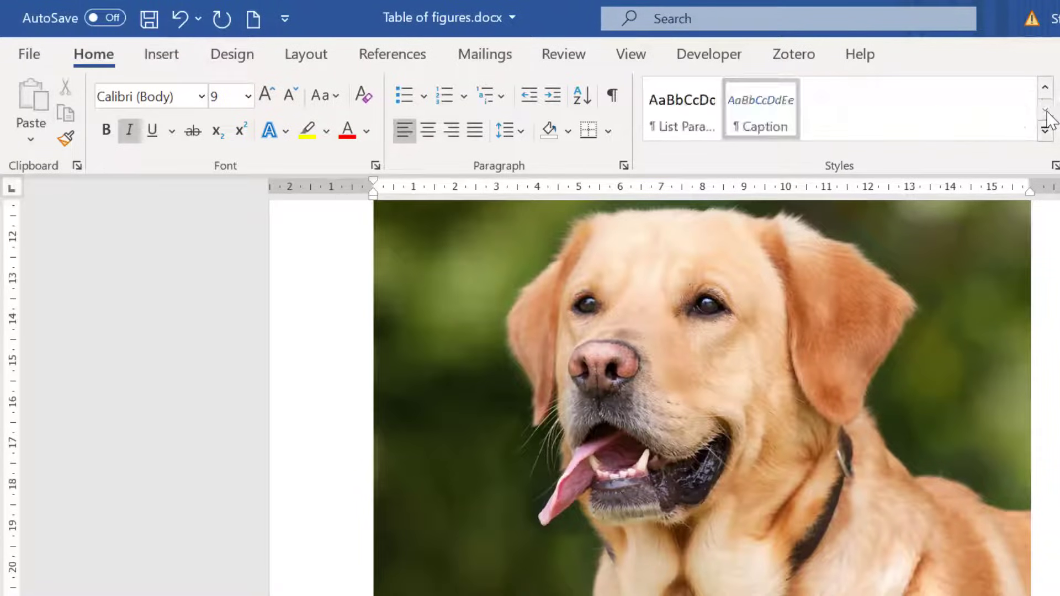
right_click(785, 113)
click(892, 161)
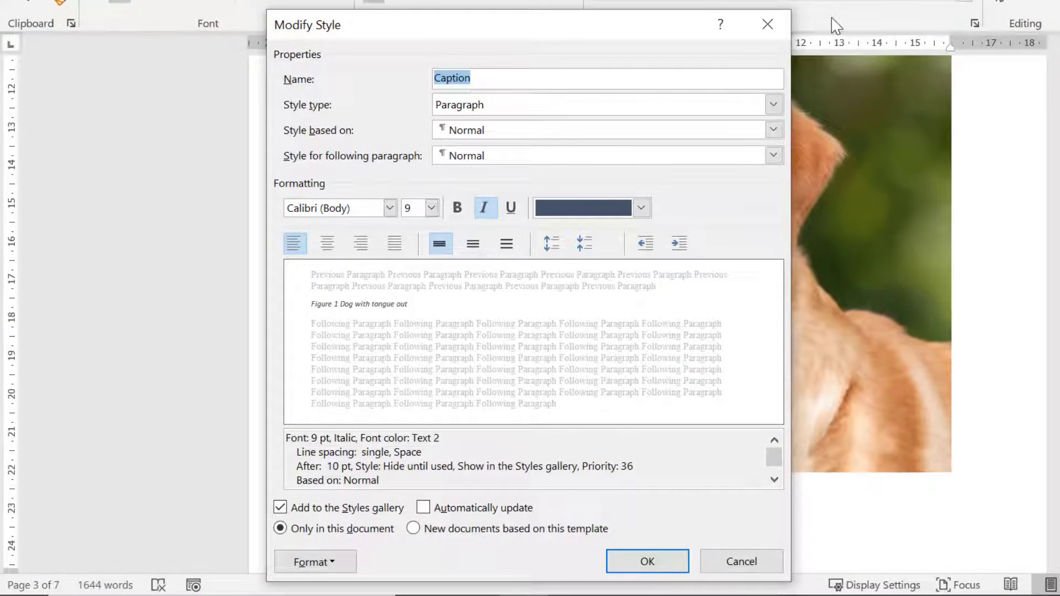
click(431, 209)
click(412, 259)
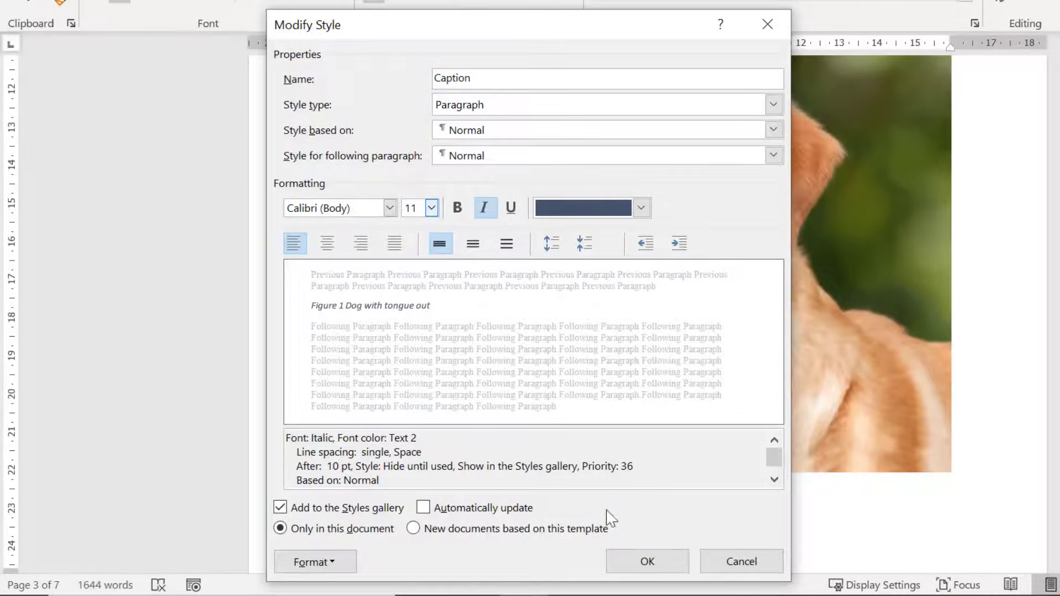
click(655, 561)
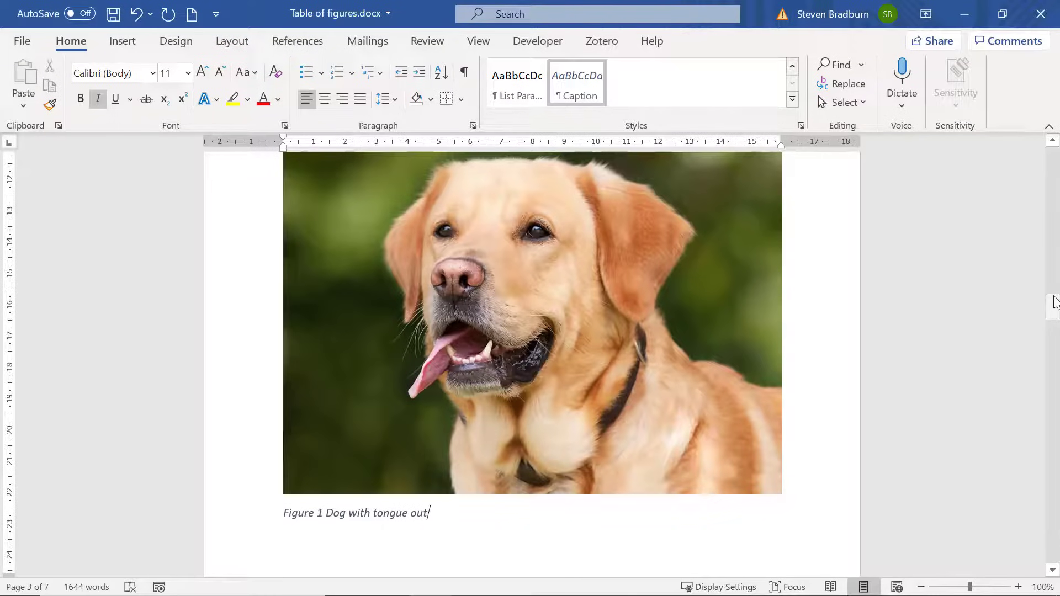
Caption the white puppy photo on page 6 as 'Figure 2 Dog in grass'
drag(1053, 307, 1051, 459)
right_click(528, 430)
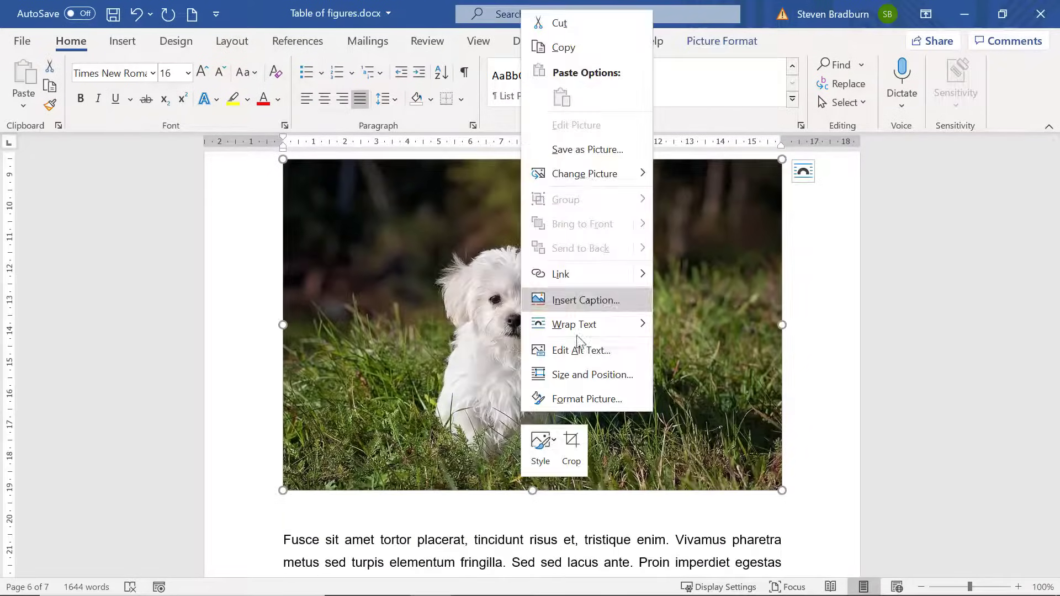
click(577, 298)
text(Dog in grass)
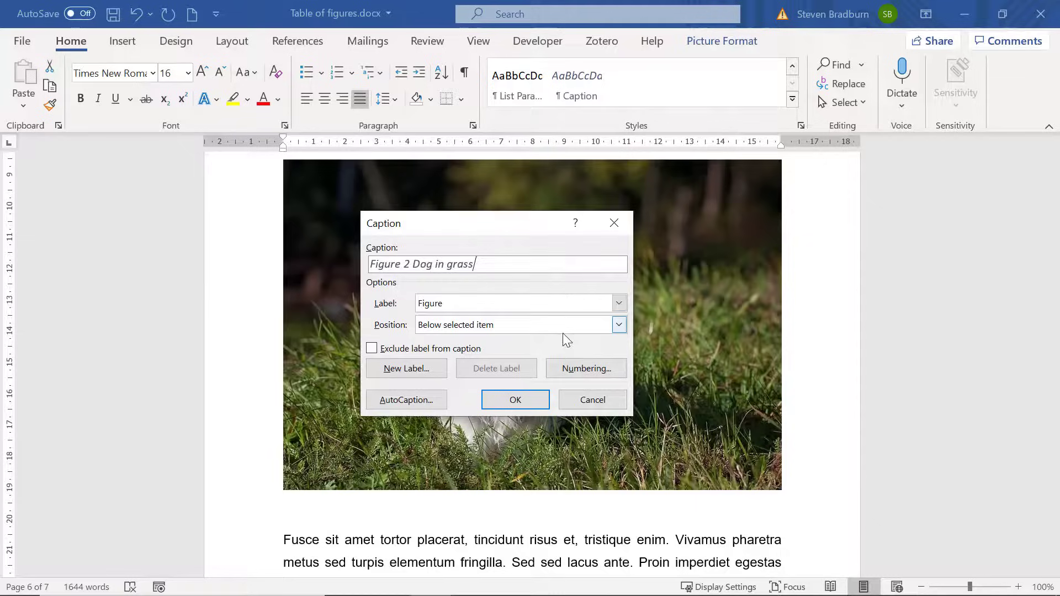
click(535, 403)
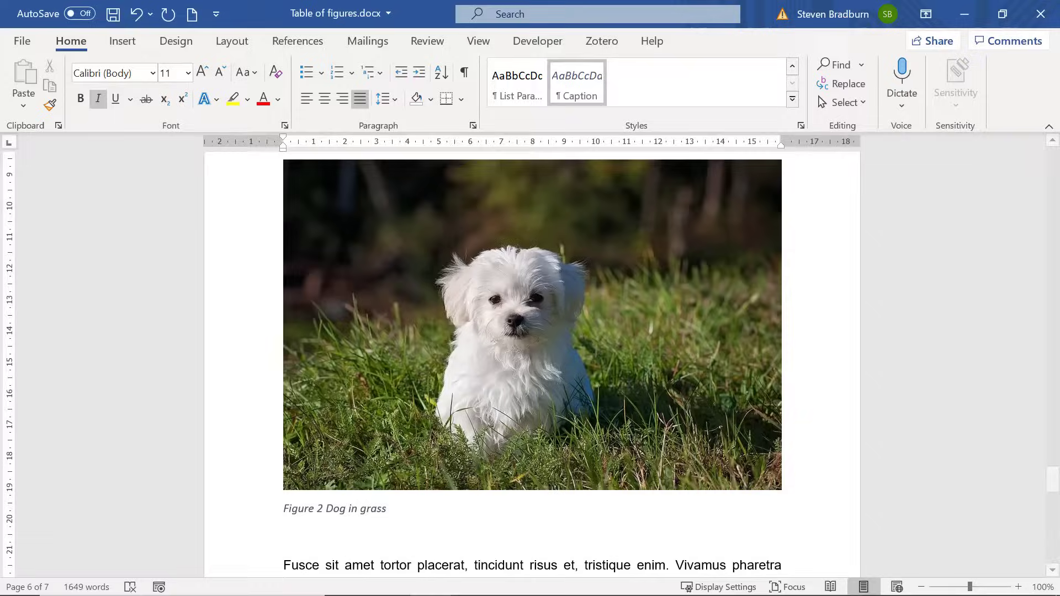
Place the cursor at the top of page 1 and open Insert Table of Figures from References
drag(1054, 480, 1038, 160)
click(421, 250)
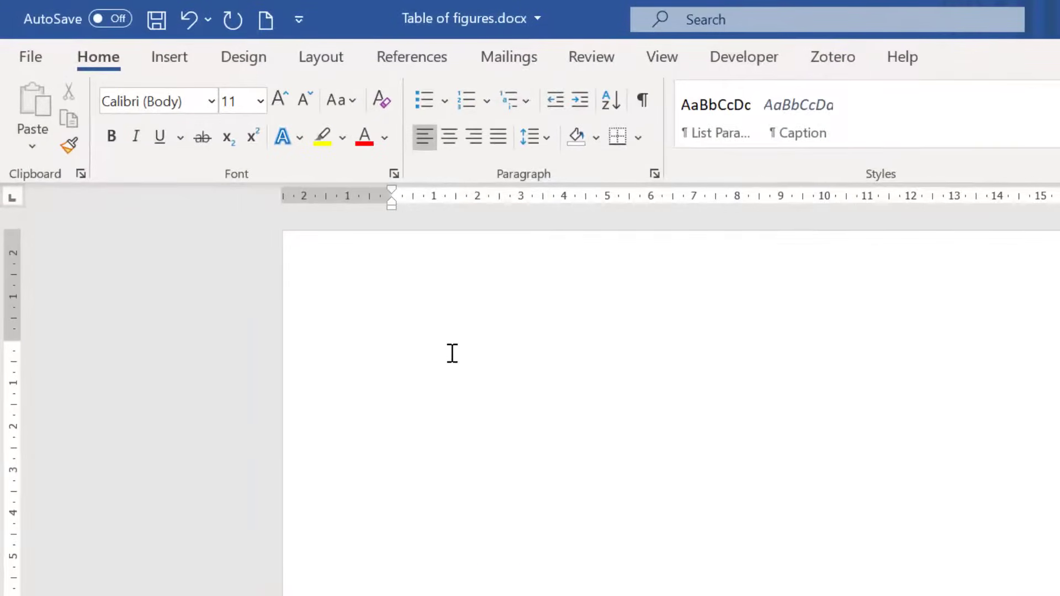
click(433, 58)
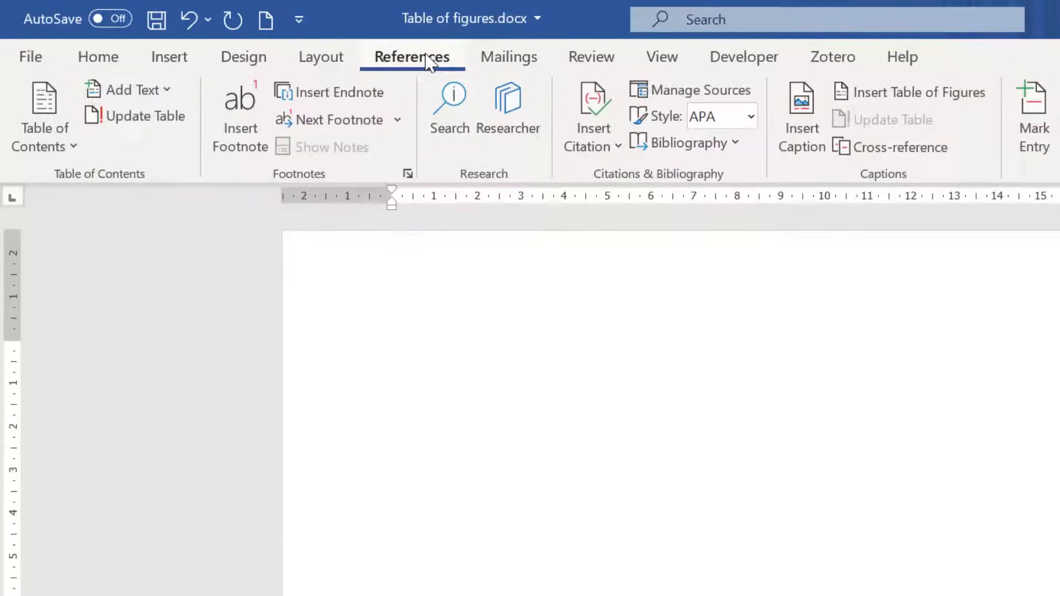
click(911, 103)
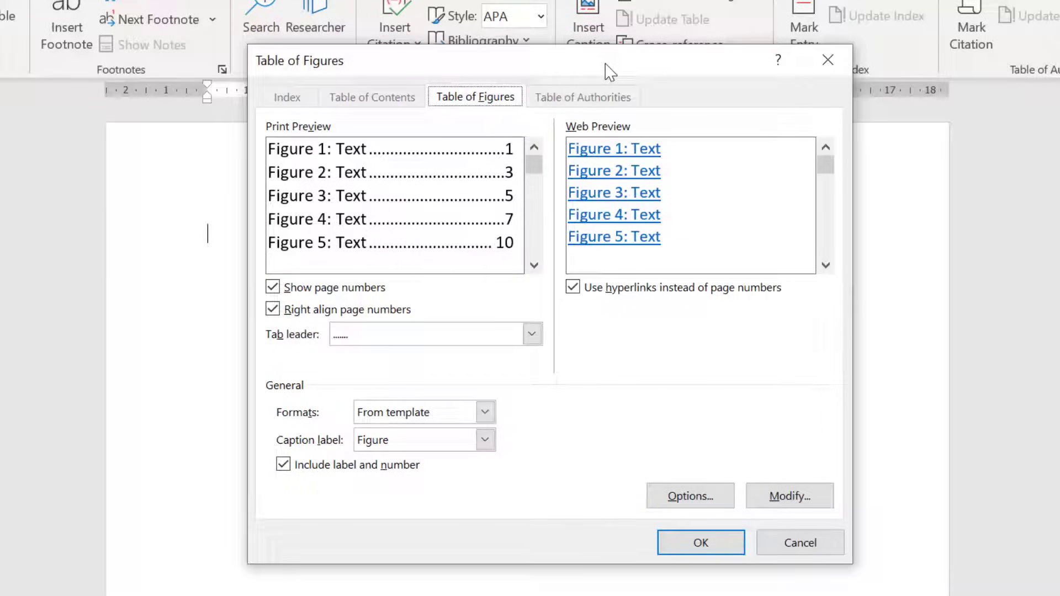
Keep page numbers shown and right-aligned, and set the tab leader to dashes
click(274, 288)
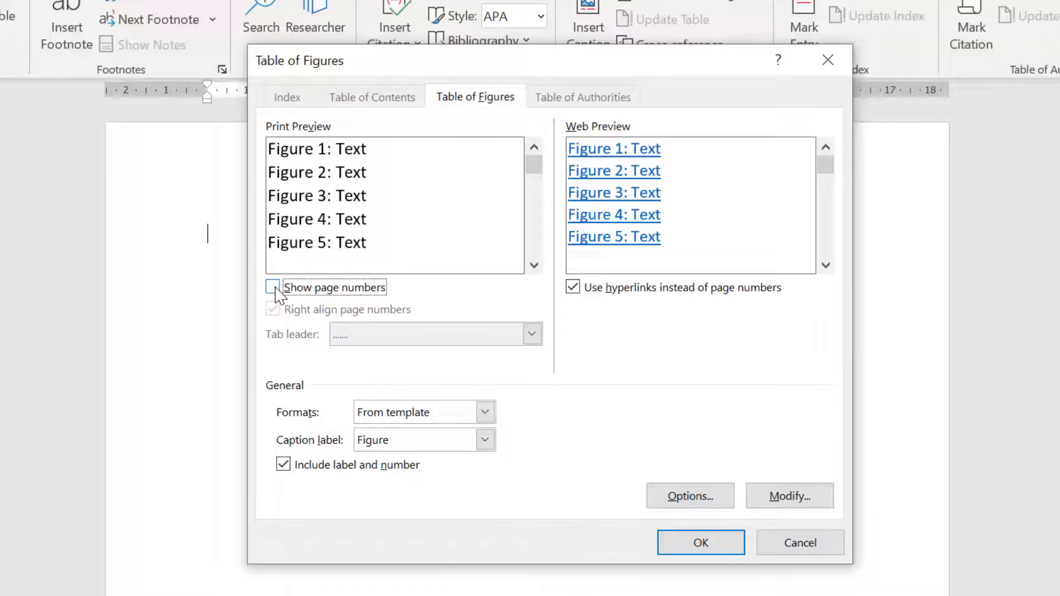
click(273, 288)
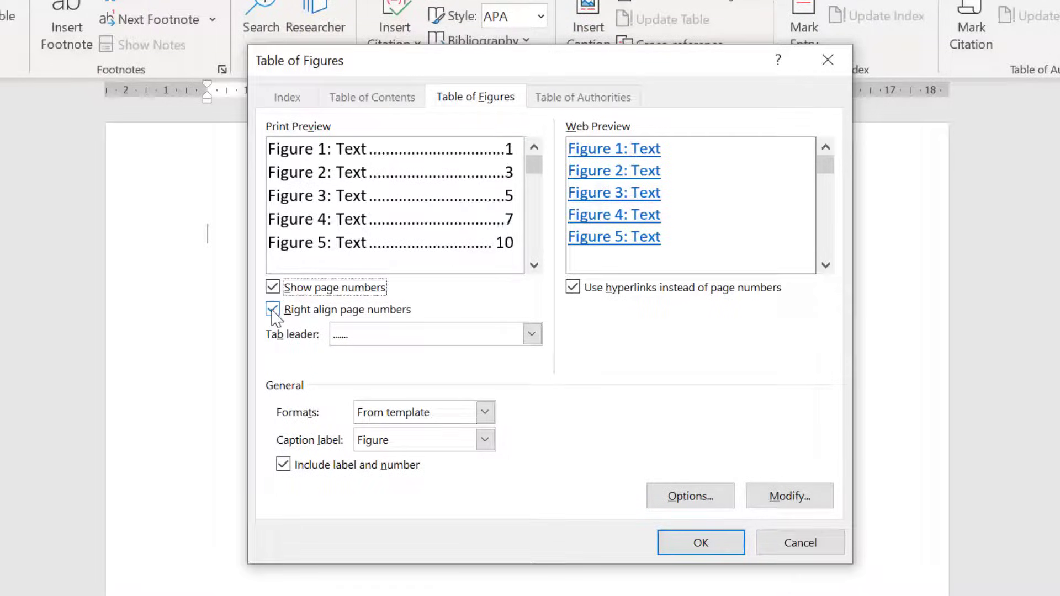
click(273, 310)
click(273, 310)
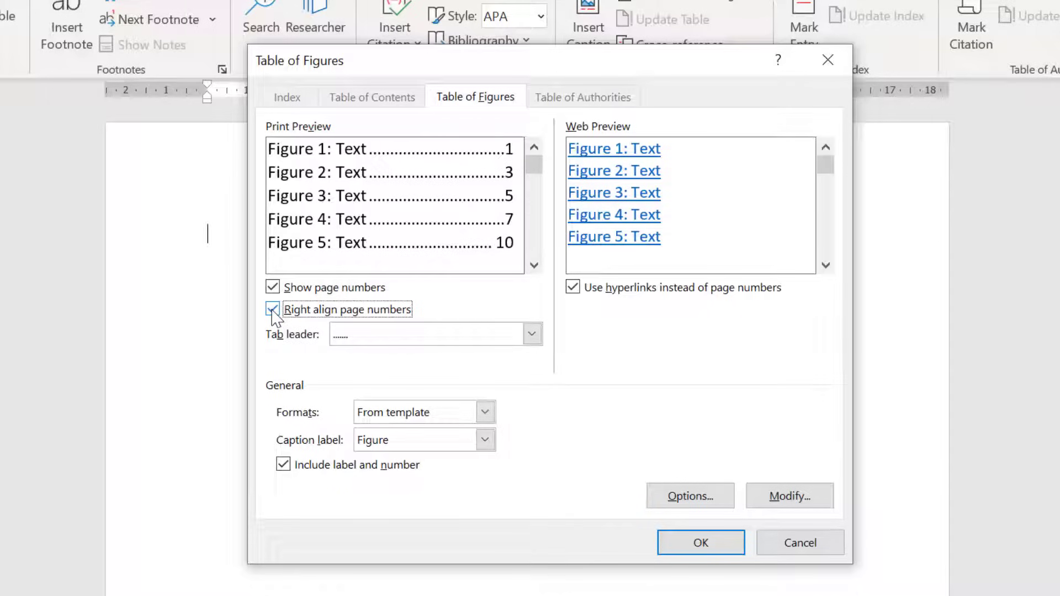
click(442, 337)
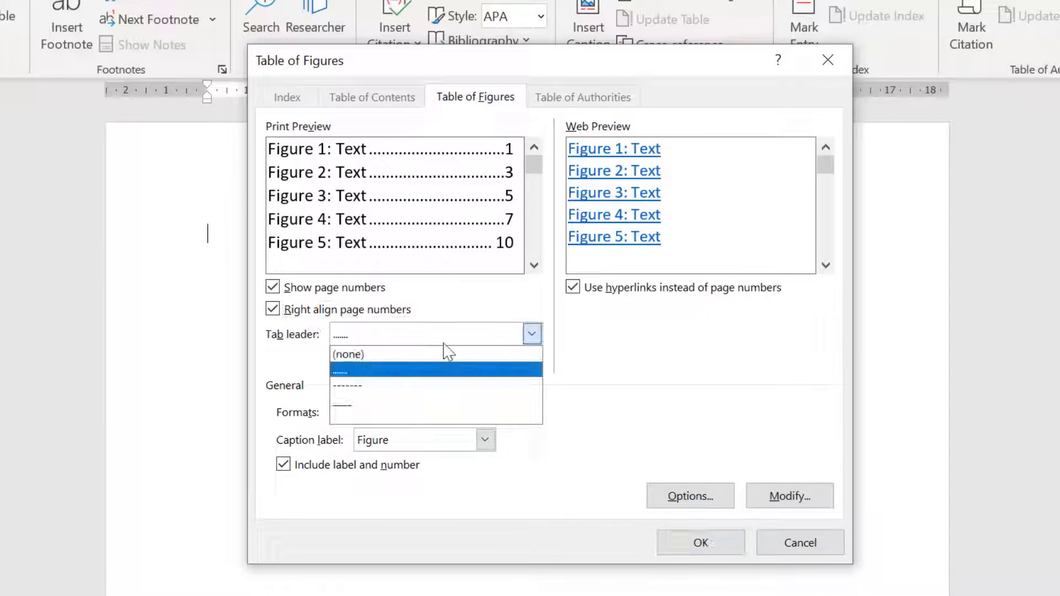
click(418, 386)
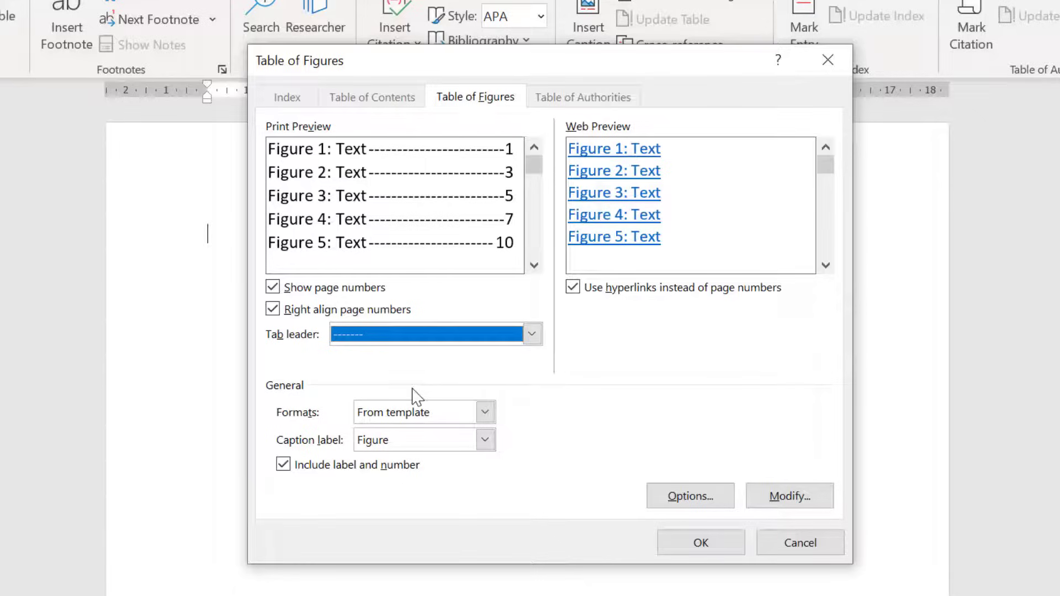
Keep hyperlinks, the From template format, the Figure caption label, and included label and number
click(581, 286)
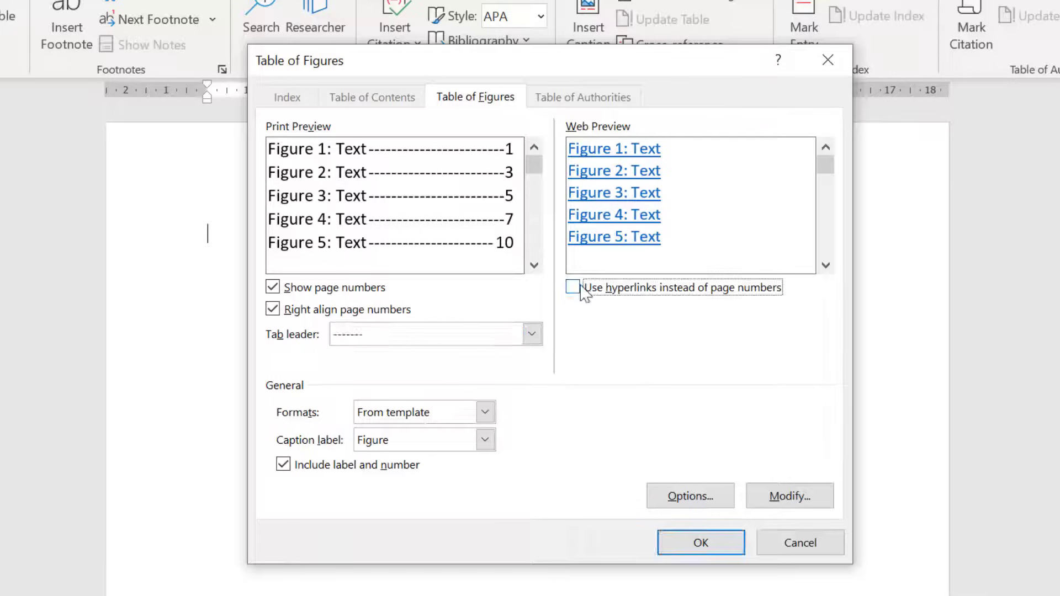
click(578, 287)
click(485, 414)
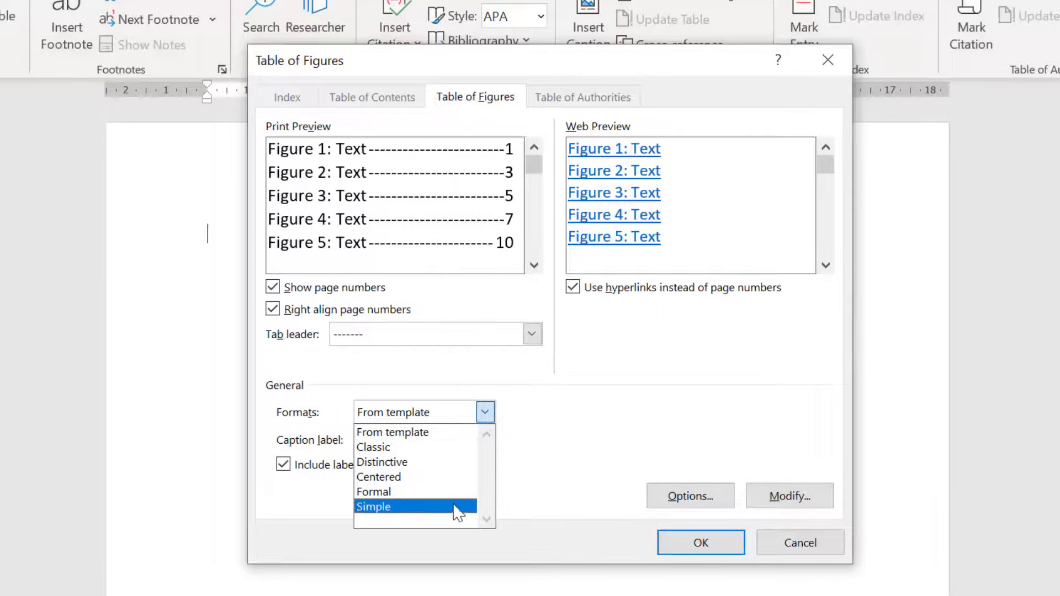
click(460, 433)
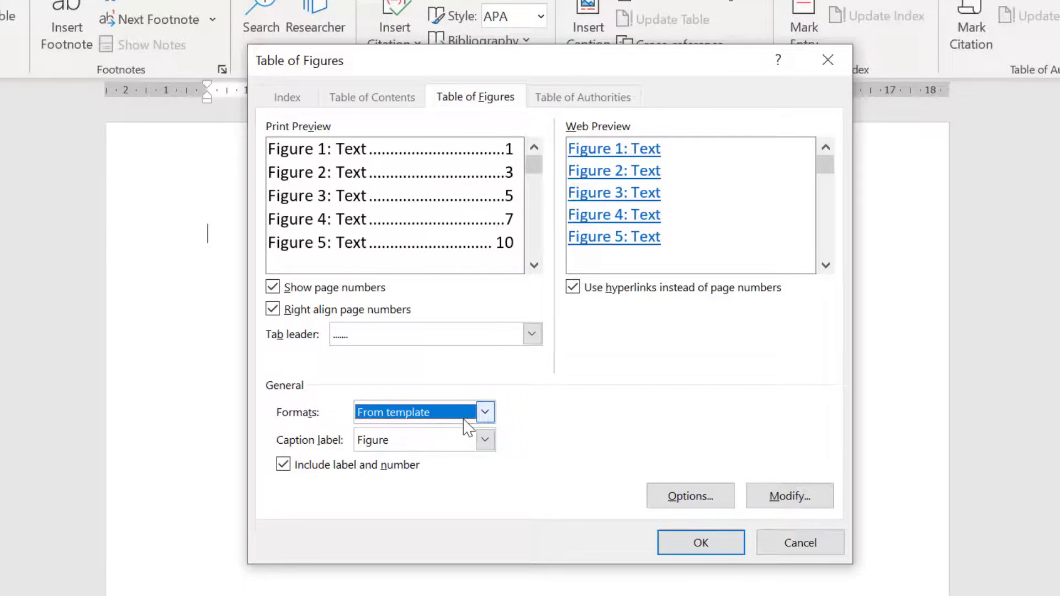
click(479, 441)
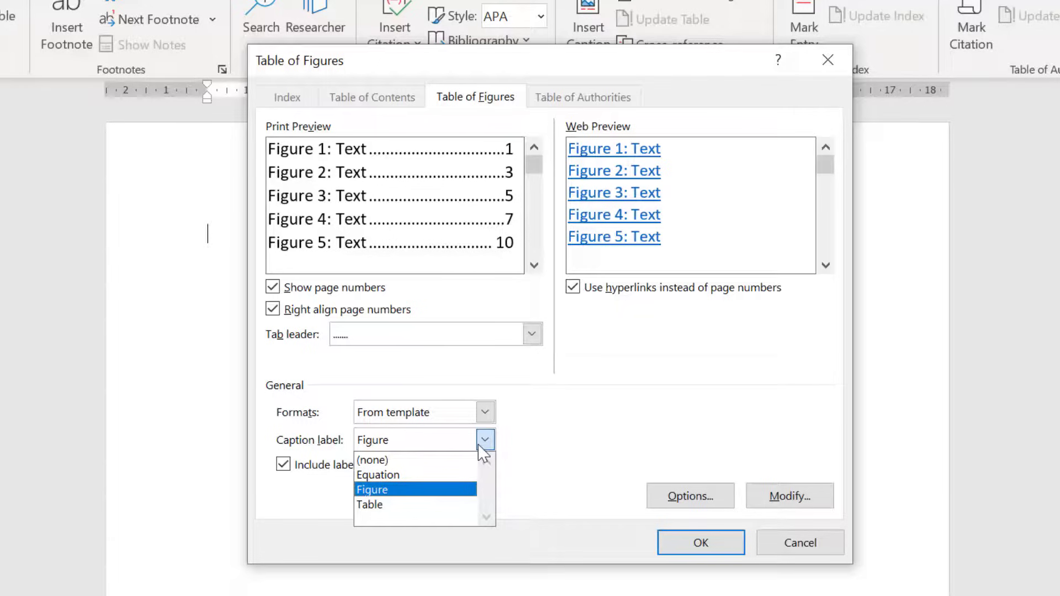
click(448, 490)
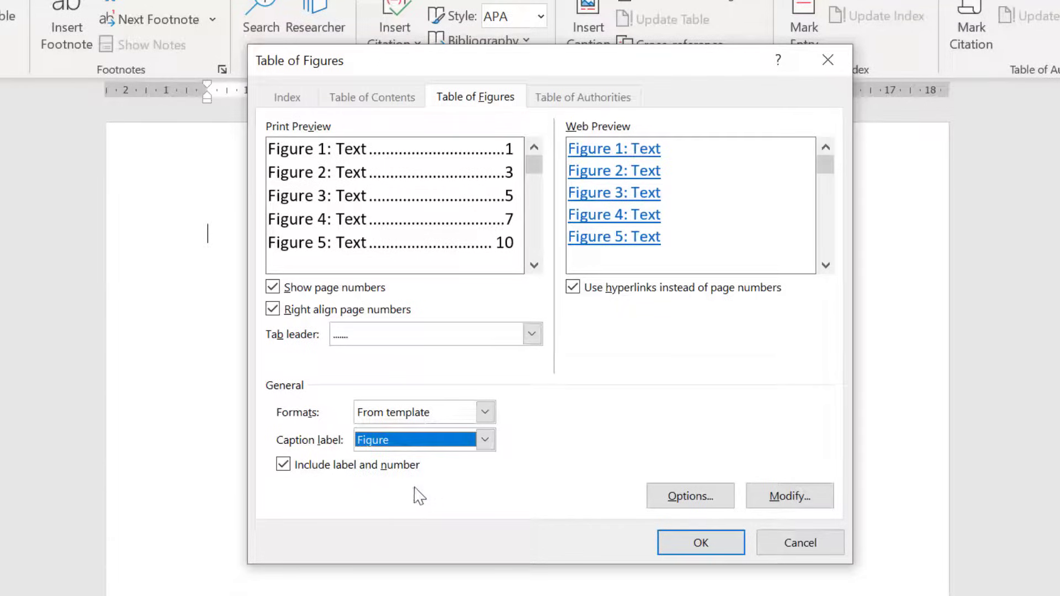
click(292, 463)
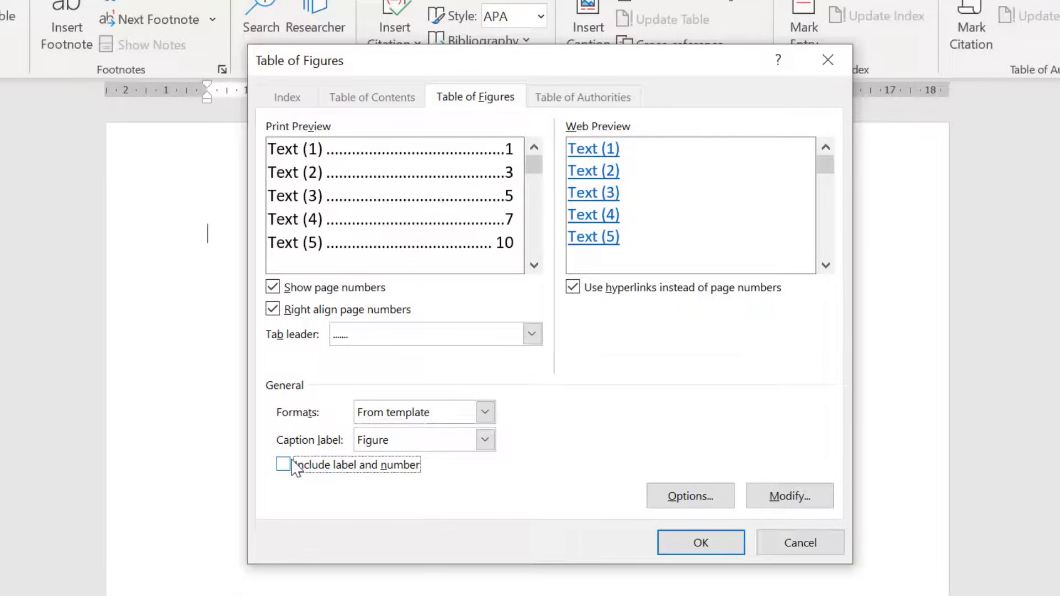
click(296, 467)
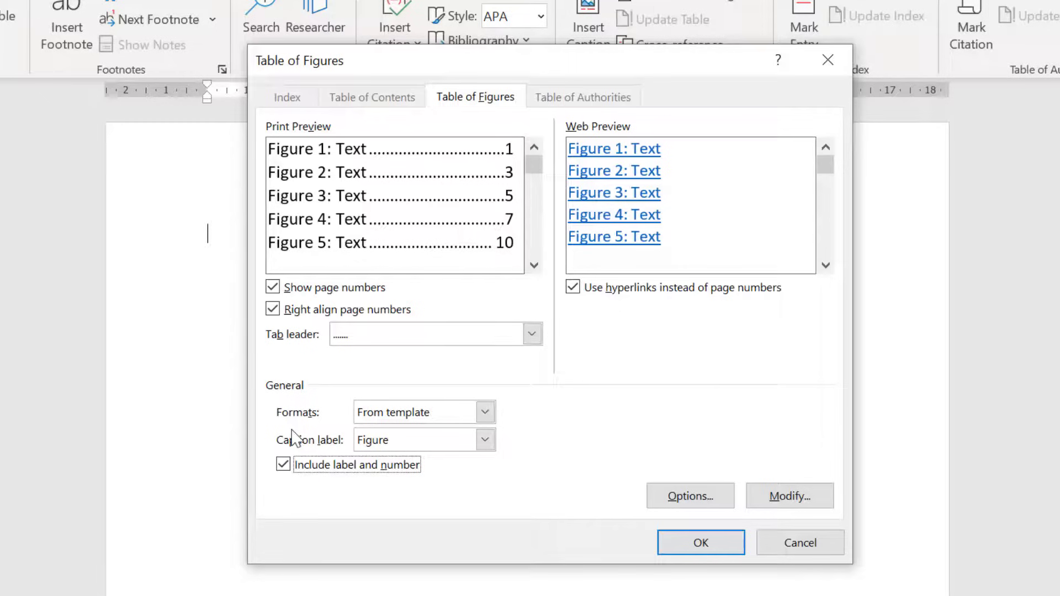
Open the Table of Figures style for editing, then cancel both style dialogs without changes
click(790, 500)
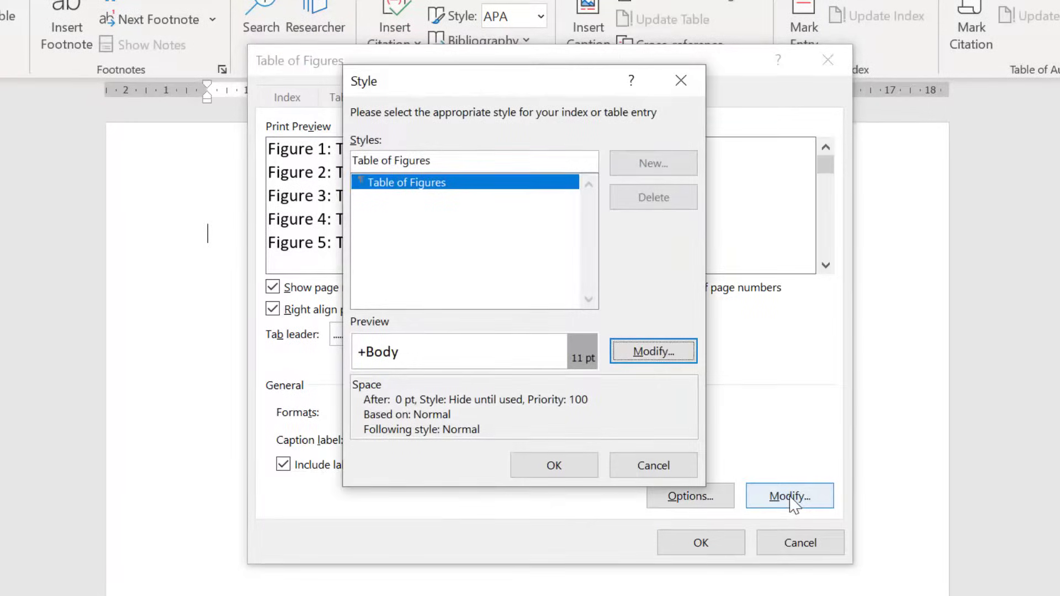
click(642, 365)
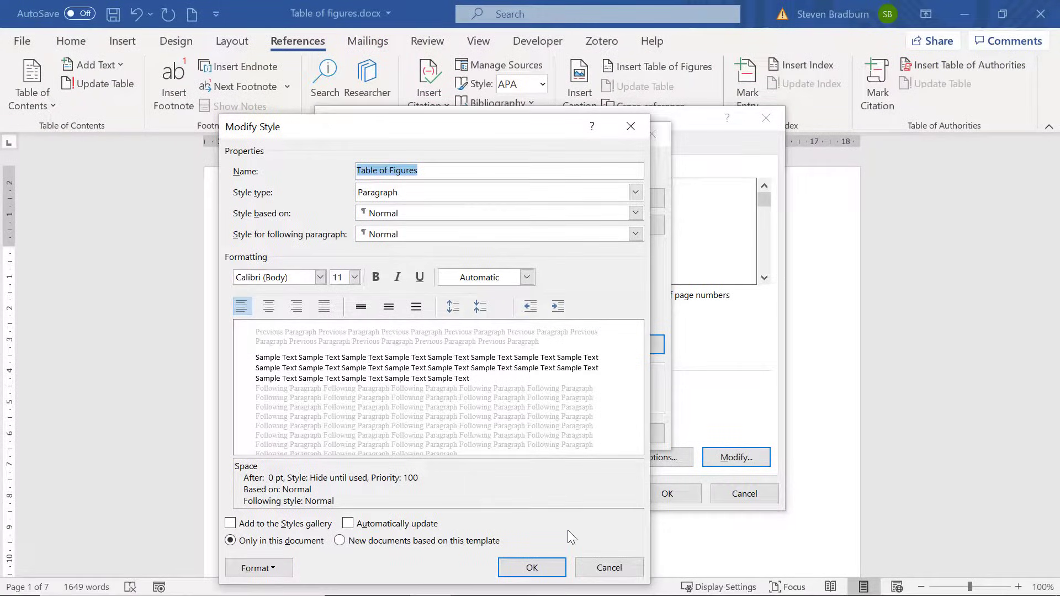
click(596, 566)
click(622, 438)
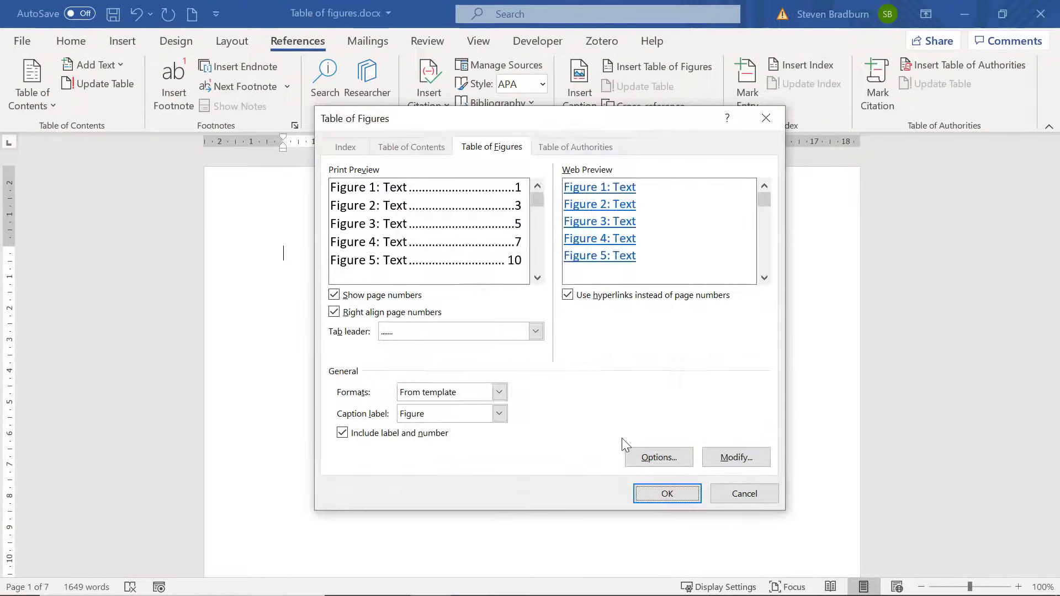
Insert the table of figures, then jump from its Figure 1 entry to the first dog picture
click(642, 494)
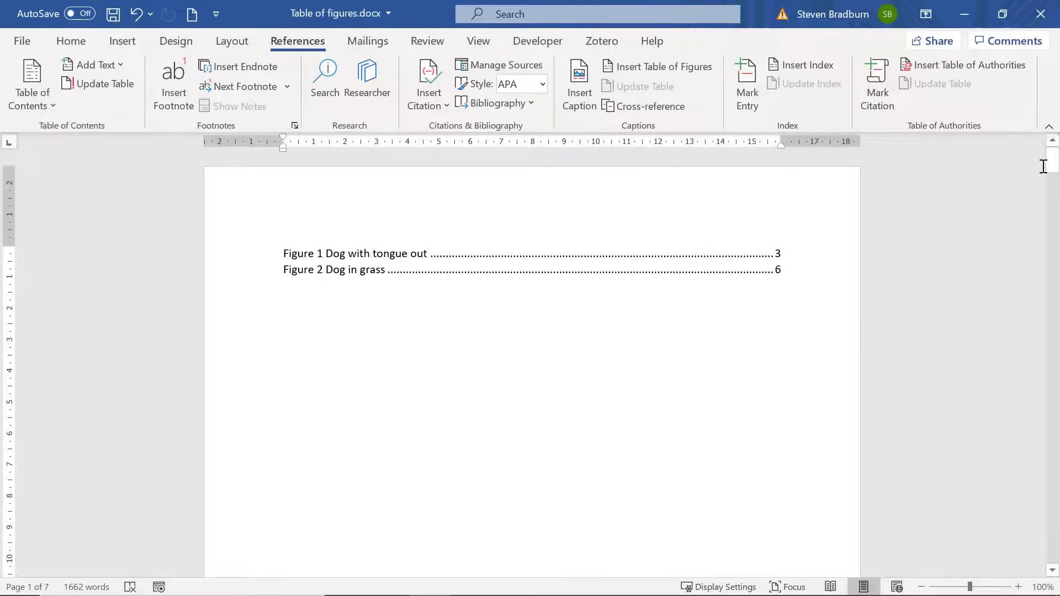
drag(1053, 166, 1054, 174)
ctrl+click(452, 222)
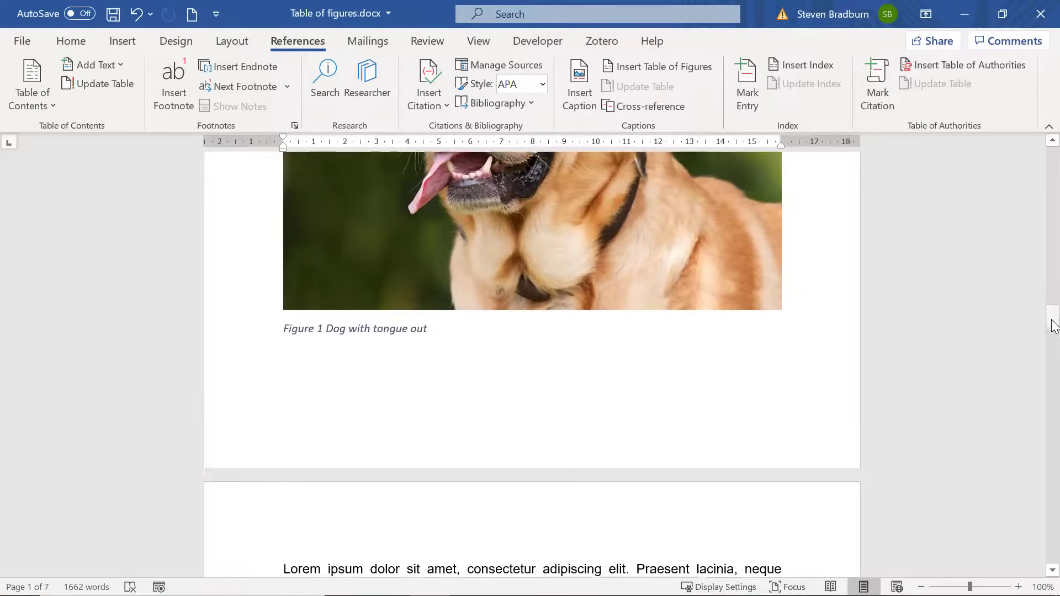
Delete ' with tongue out' so the caption reads 'Figure 1 Dog', then scroll back to page 1
click(451, 335)
key(BackSpace)
key(BackSpace)
key(BackSpace)
key(BackSpace)
key(BackSpace)
key(BackSpace)
key(BackSpace)
key(BackSpace)
key(BackSpace)
key(BackSpace)
key(BackSpace)
key(BackSpace)
key(BackSpace)
key(BackSpace)
key(BackSpace)
key(BackSpace)
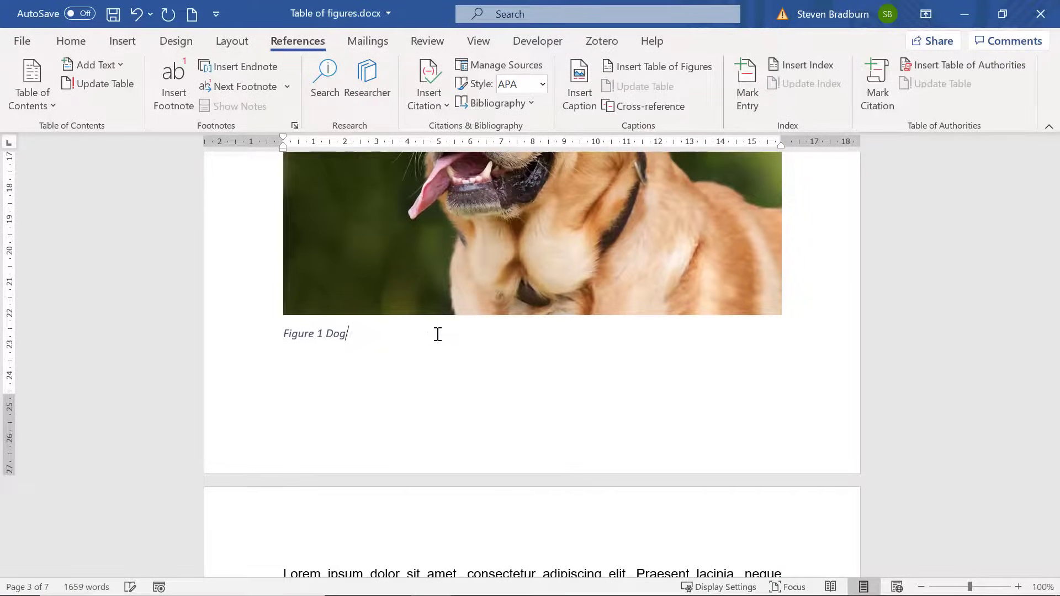
drag(1053, 317, 1052, 160)
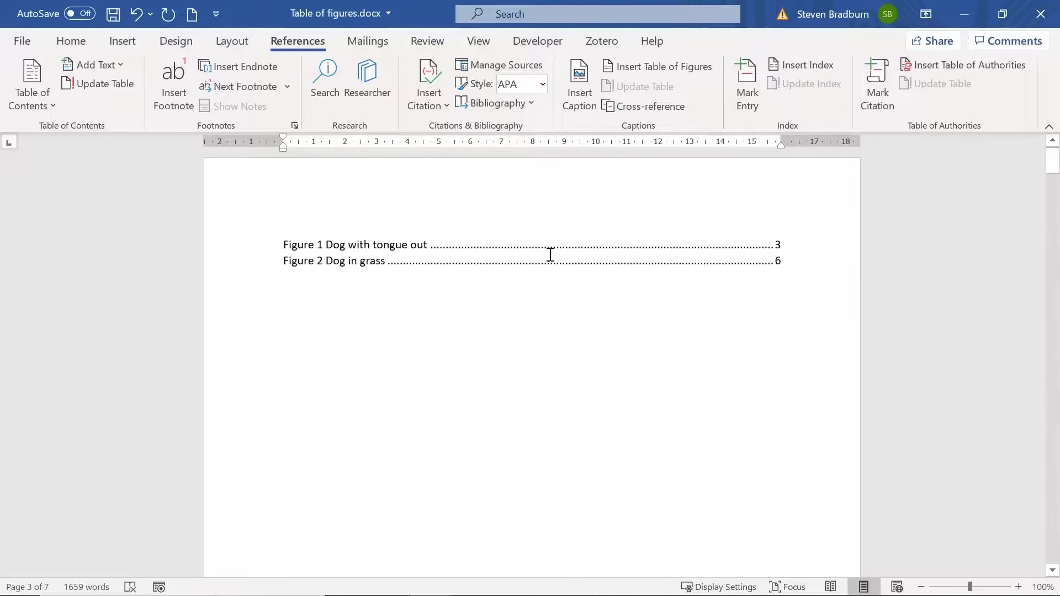
Run Update Field on the table of figures with 'Update entire table' chosen
click(422, 247)
right_click(422, 247)
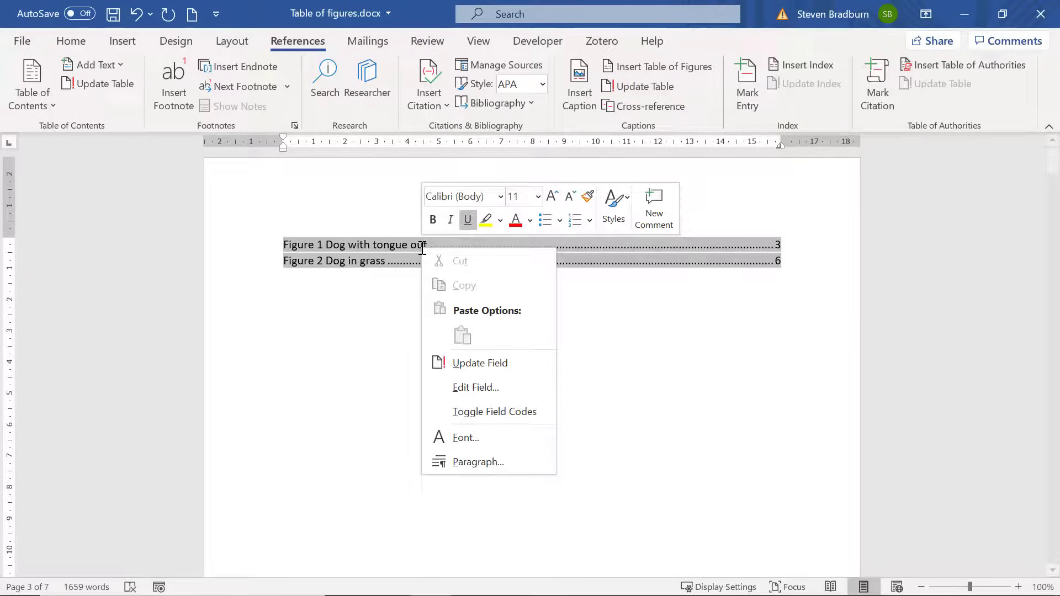
click(505, 362)
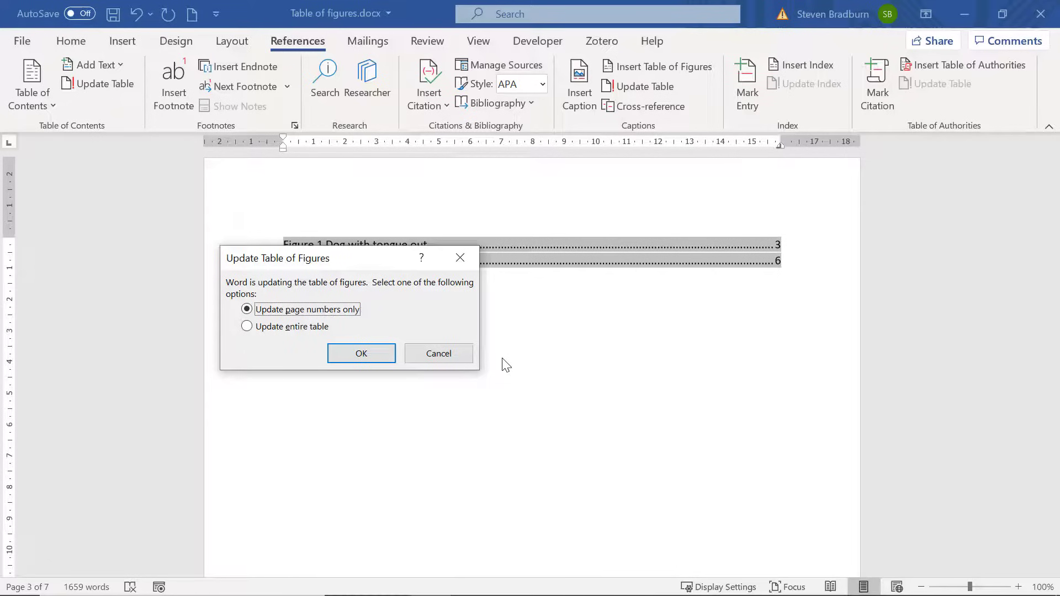
click(317, 328)
click(344, 351)
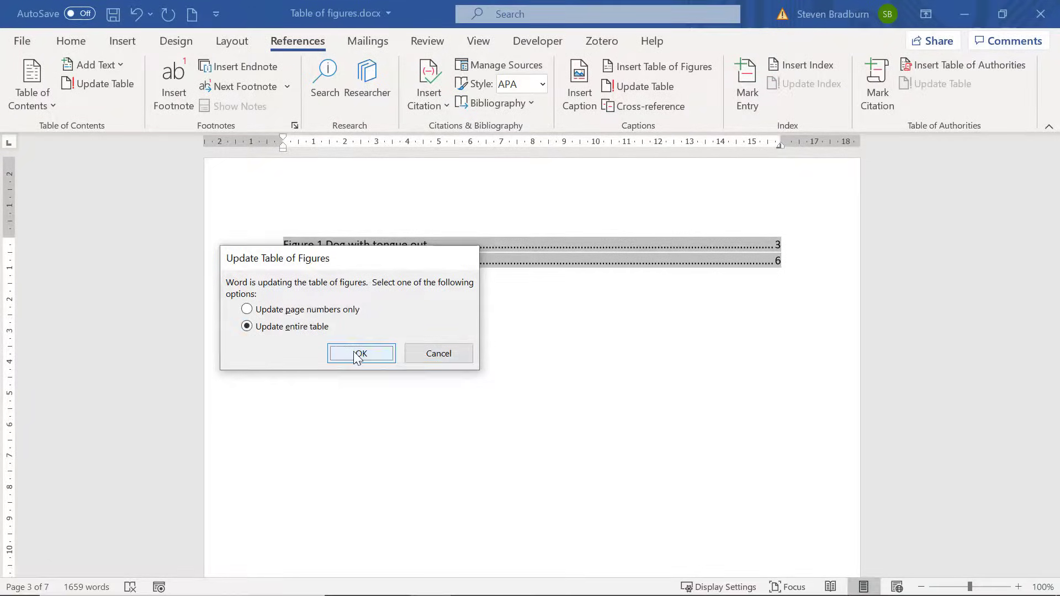